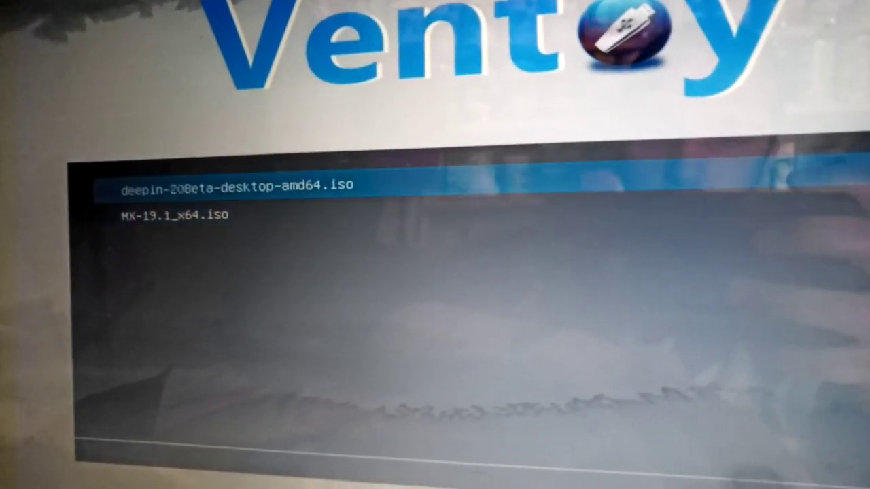
Move the Ventoy boot menu selection down to the MX-19.1 entry.
{"action": "key", "text": "Down"}
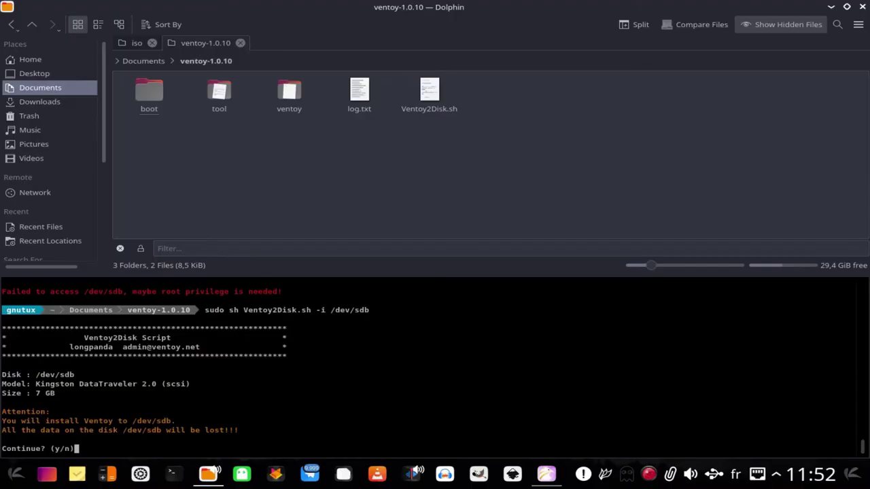
Answer yes to both Ventoy2Disk prompts to install Ventoy on the Kingston drive /dev/sdb.
{"action": "key", "text": "Return"}
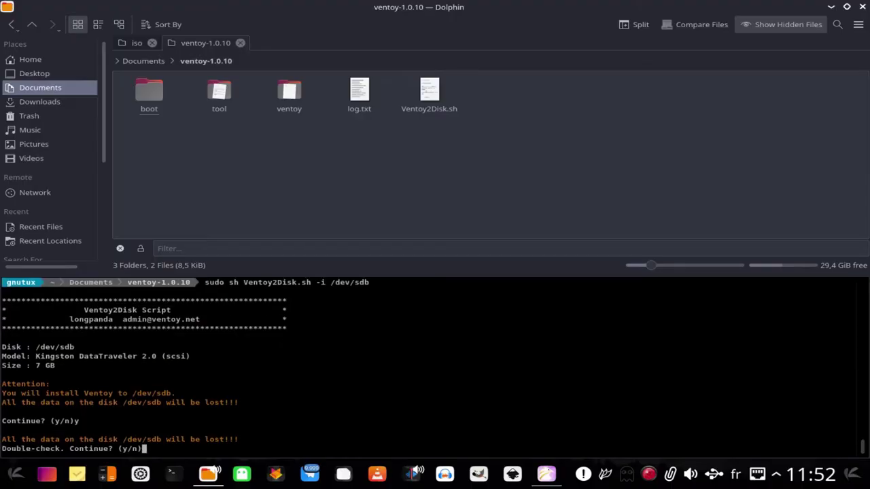
{"action": "type", "text": "y"}
{"action": "key", "text": "Return"}
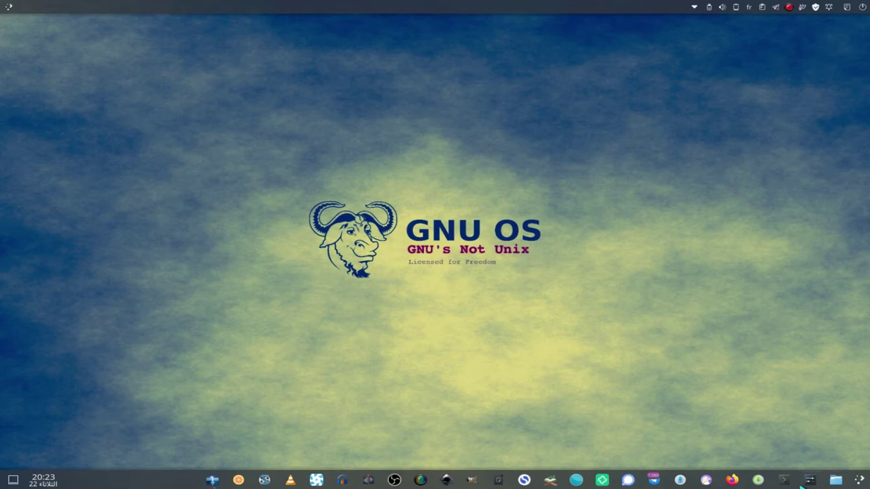
In Firefox, go from the Ventoy downloads page to the GitHub releases page.
{"action": "left_click", "coordinate": [732, 480]}
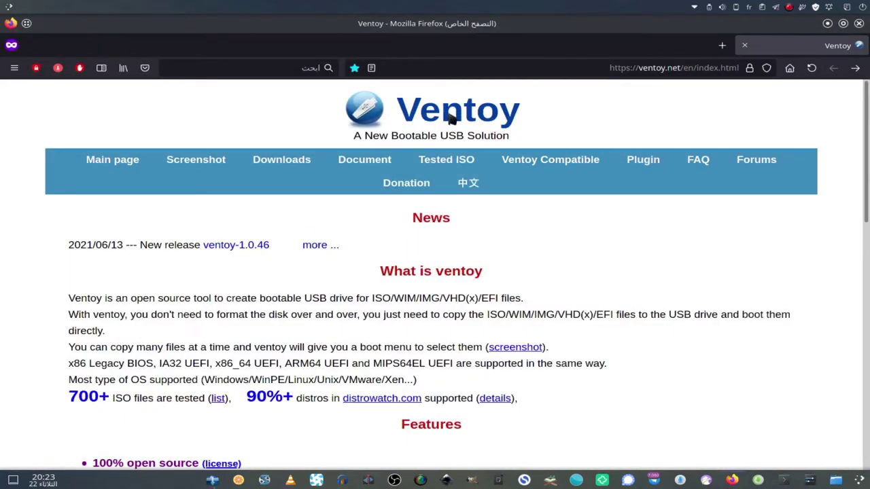
{"action": "left_click", "coordinate": [268, 173]}
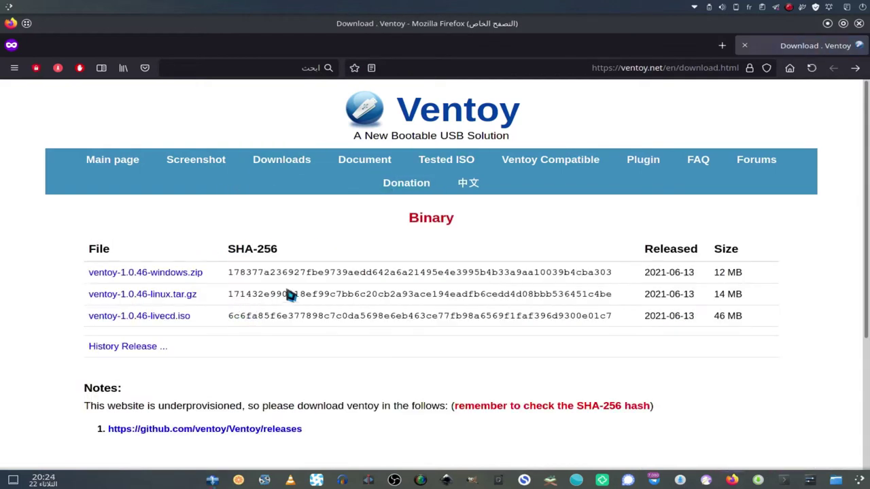
{"action": "scroll", "coordinate": [253, 291], "scroll_direction": "down", "scroll_amount": 1}
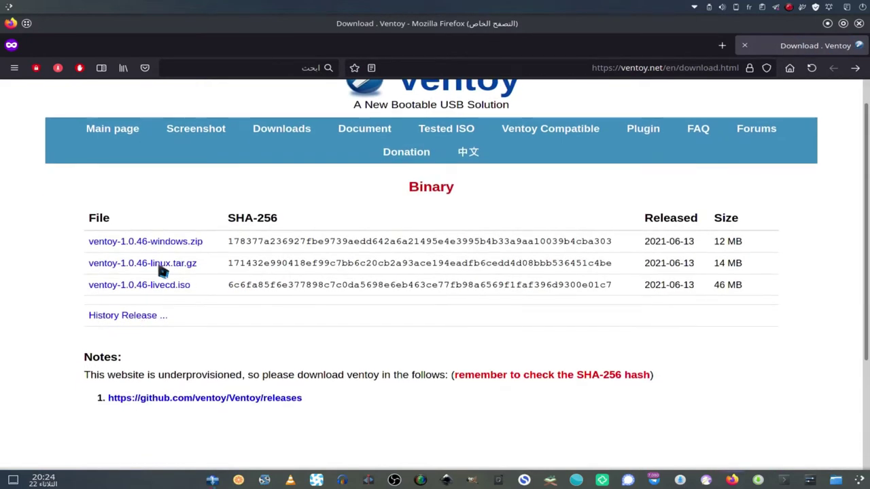
{"action": "left_click", "coordinate": [154, 315]}
Start the ventoy-1.0.46-linux.tar.gz download, then cancel the download dialog.
{"action": "scroll", "coordinate": [483, 313], "scroll_direction": "down", "scroll_amount": 5}
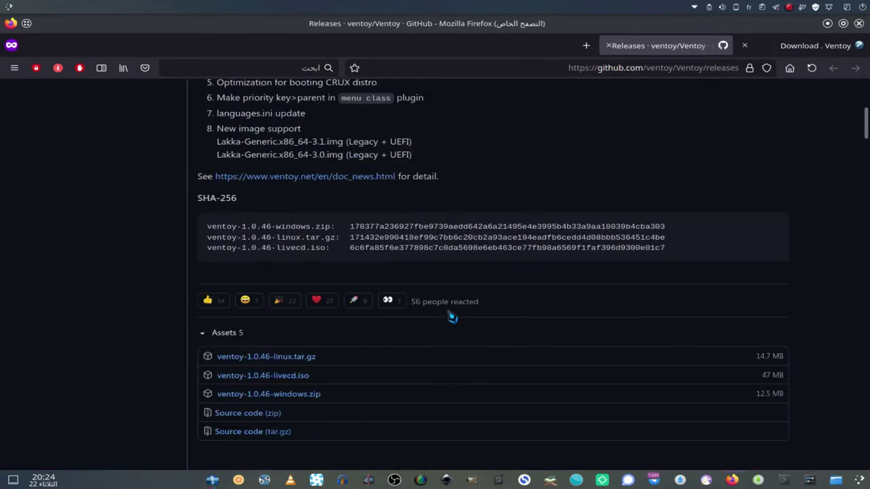
{"action": "scroll", "coordinate": [452, 316], "scroll_direction": "down", "scroll_amount": 2}
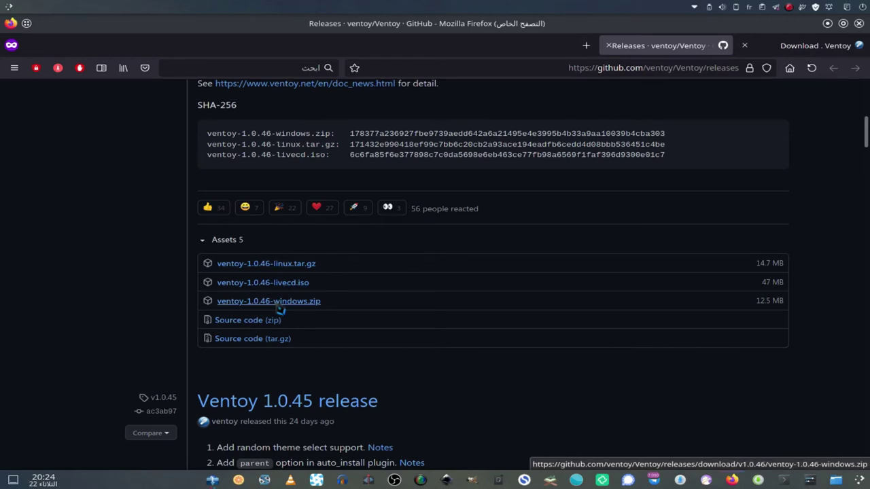
{"action": "left_click", "coordinate": [275, 264]}
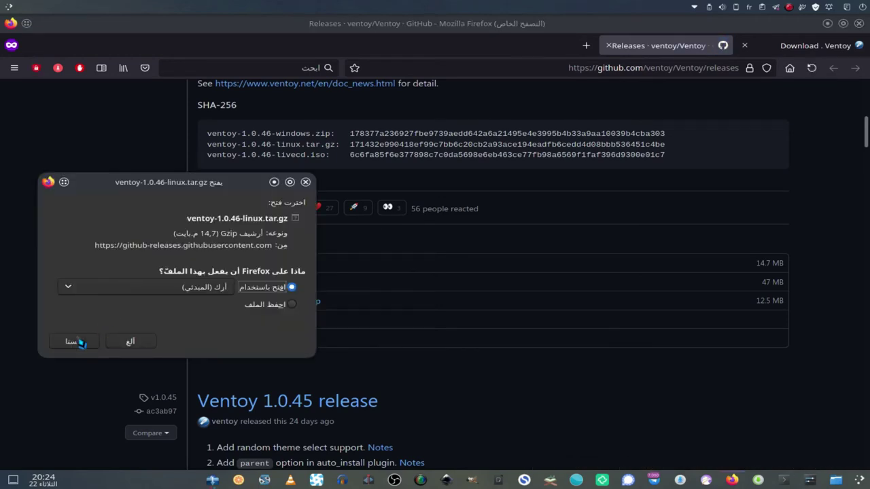
{"action": "left_click", "coordinate": [133, 344]}
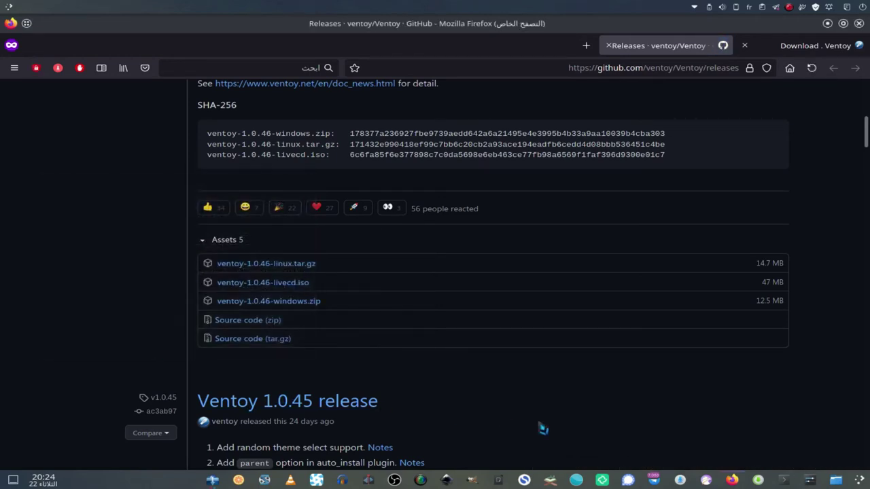
{"action": "left_click", "coordinate": [836, 480]}
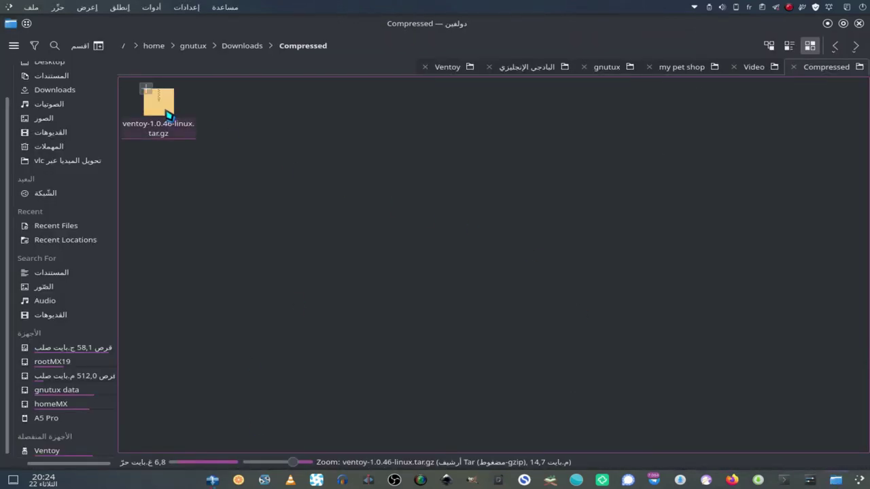
Extract ventoy-1.0.46-linux.tar.gz into the current folder.
{"action": "left_click", "coordinate": [165, 133]}
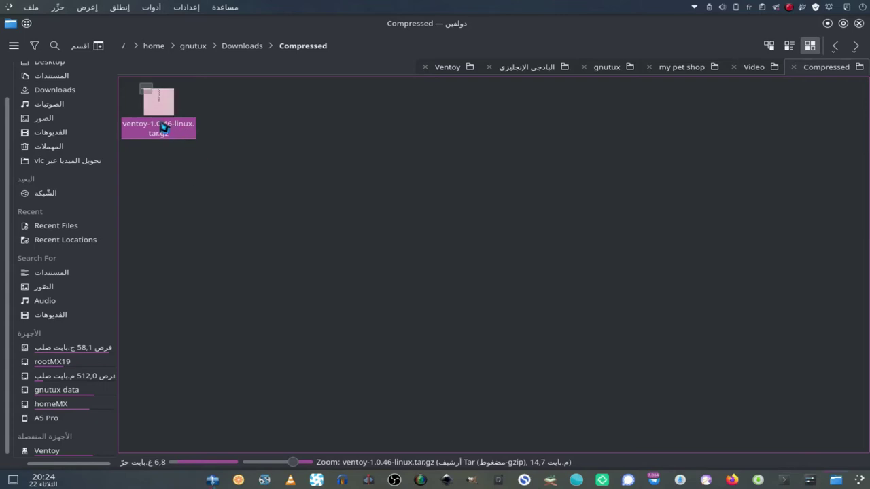
{"action": "right_click", "coordinate": [164, 126]}
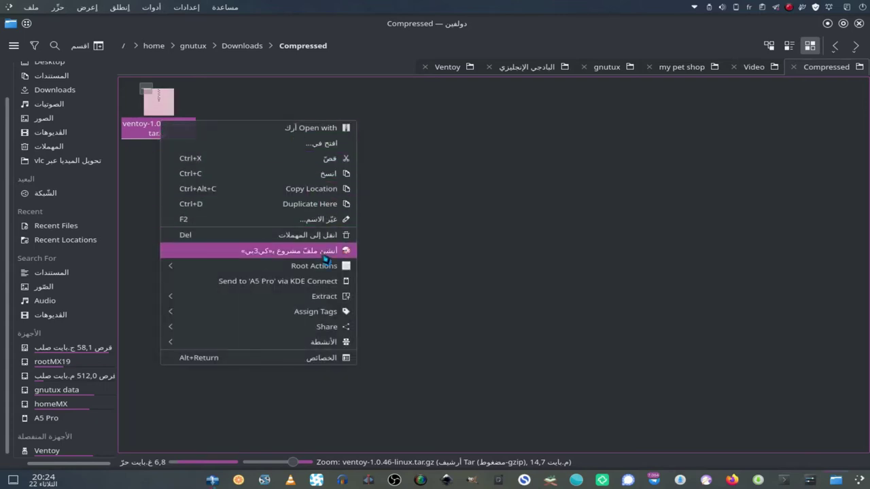
{"action": "mouse_move", "coordinate": [330, 298]}
{"action": "left_click", "coordinate": [482, 300]}
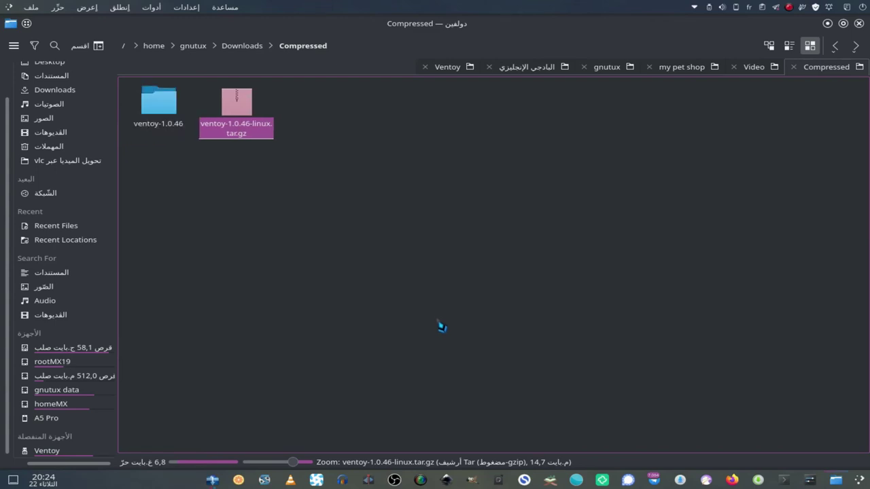
Open the ventoy-1.0.46 folder with a terminal there and clear its output.
{"action": "left_click", "coordinate": [170, 113]}
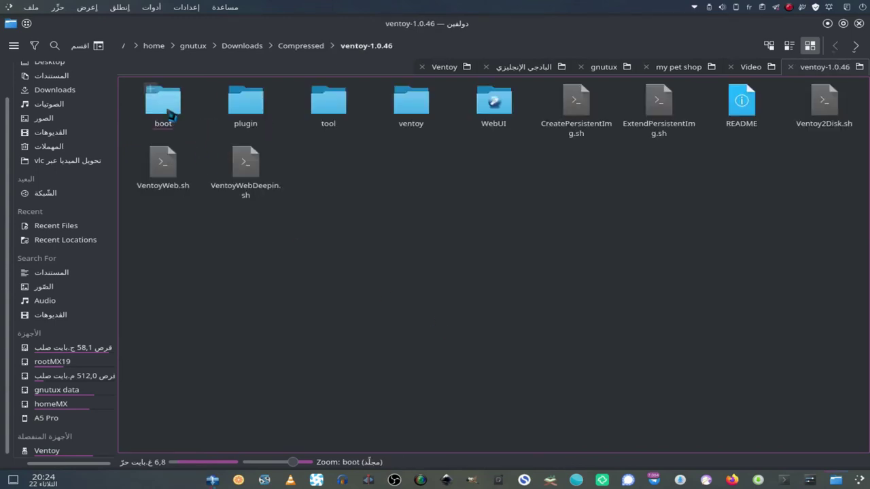
{"action": "right_click", "coordinate": [461, 300]}
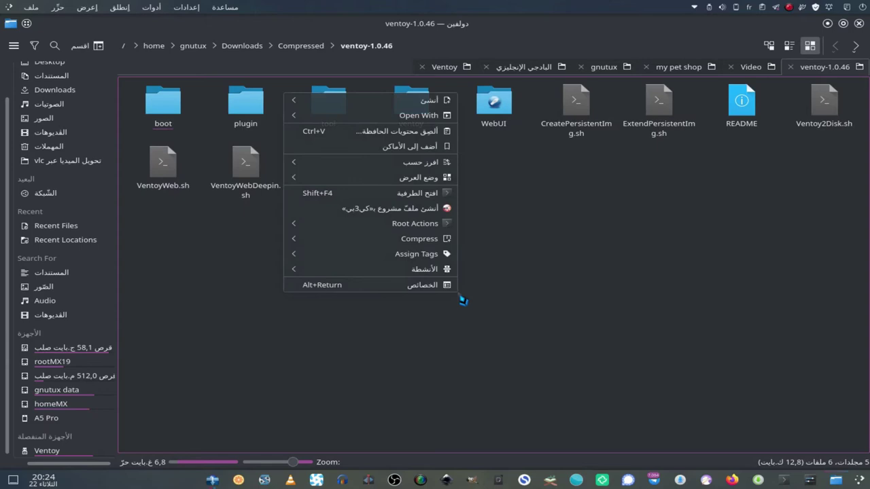
{"action": "left_click", "coordinate": [429, 195]}
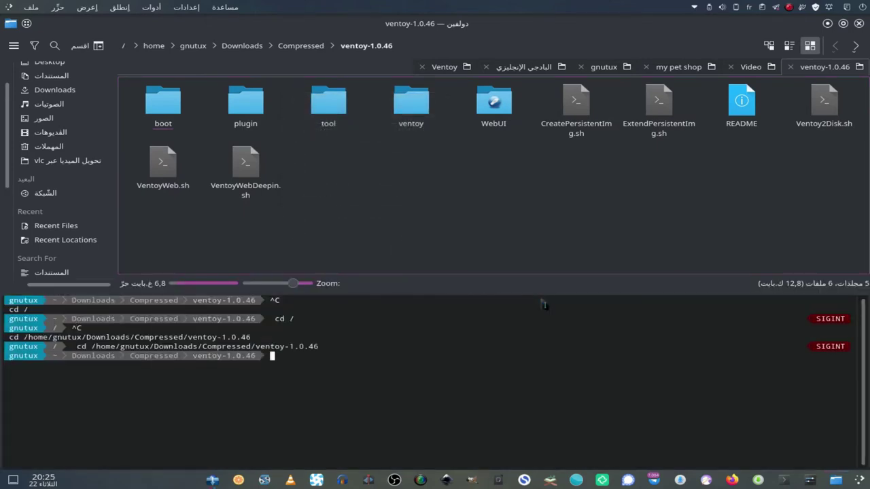
{"action": "type", "text": "clear"}
{"action": "key", "text": "Return"}
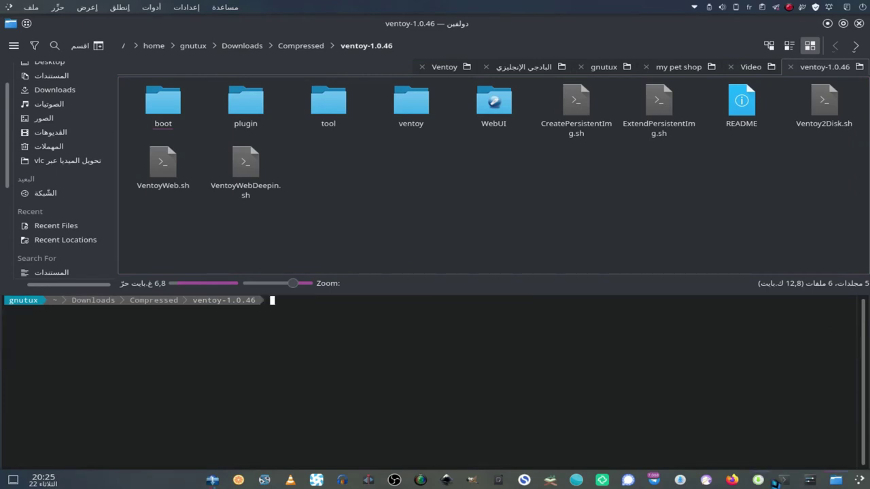
Open the Linux GUI page in the ventoy.net documentation.
{"action": "left_click", "coordinate": [732, 481]}
{"action": "scroll", "coordinate": [576, 421], "scroll_direction": "up", "scroll_amount": 2}
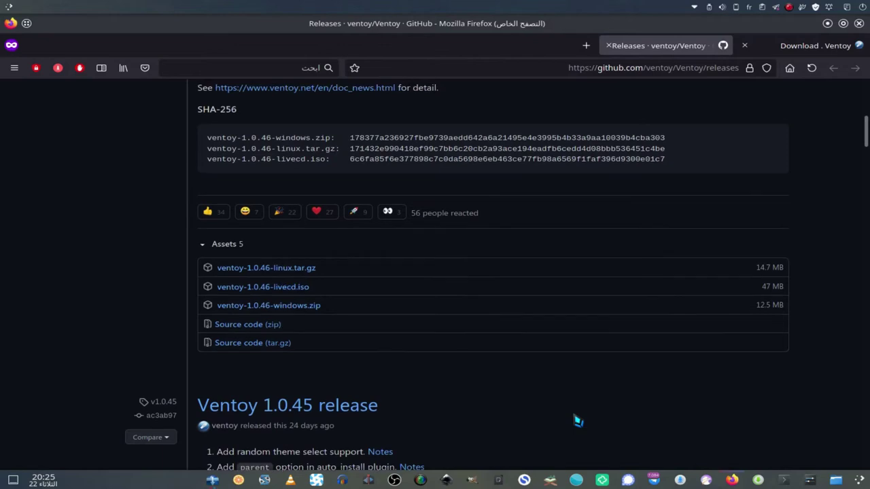
{"action": "left_click", "coordinate": [815, 45]}
{"action": "left_click", "coordinate": [367, 134]}
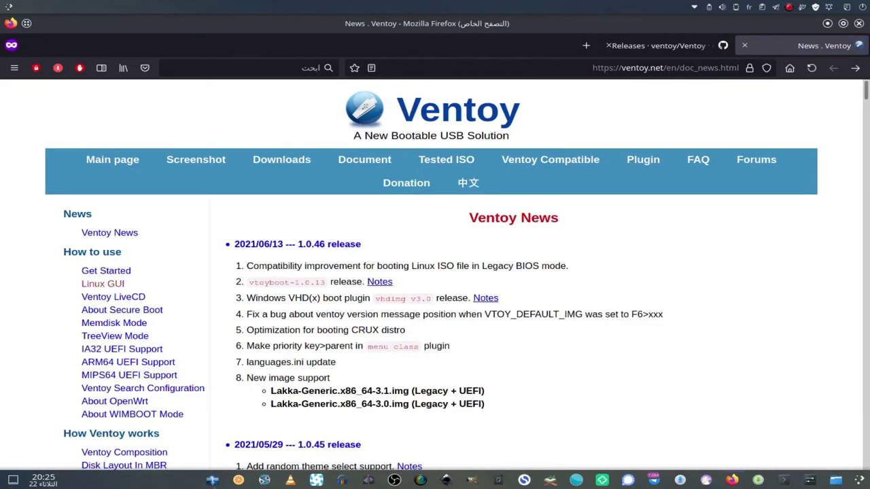
{"action": "left_click", "coordinate": [100, 285]}
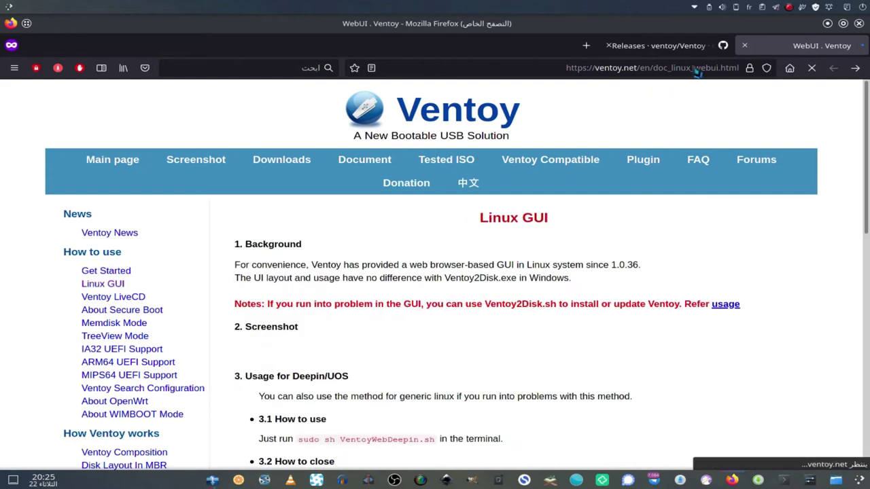
Scroll to section 4.1 and select the command sudo sh VentoyWeb.sh.
{"action": "scroll", "coordinate": [434, 272], "scroll_direction": "down", "scroll_amount": 3}
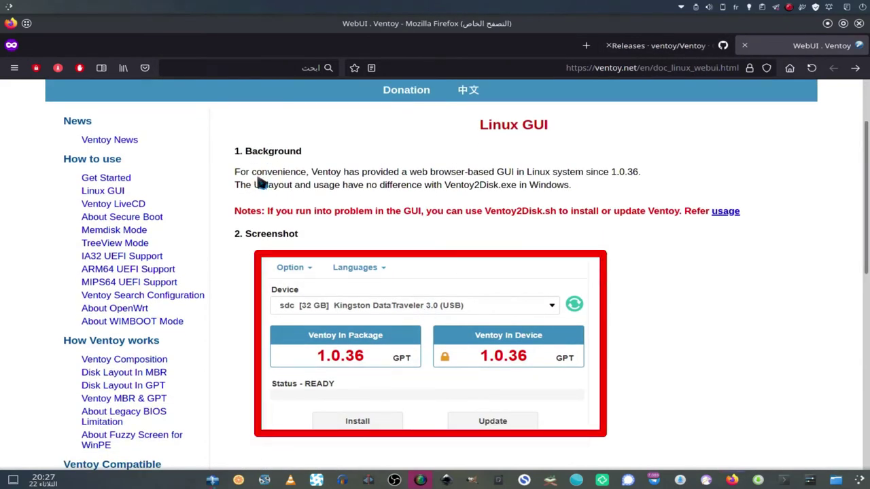
{"action": "scroll", "coordinate": [278, 235], "scroll_direction": "down", "scroll_amount": 2}
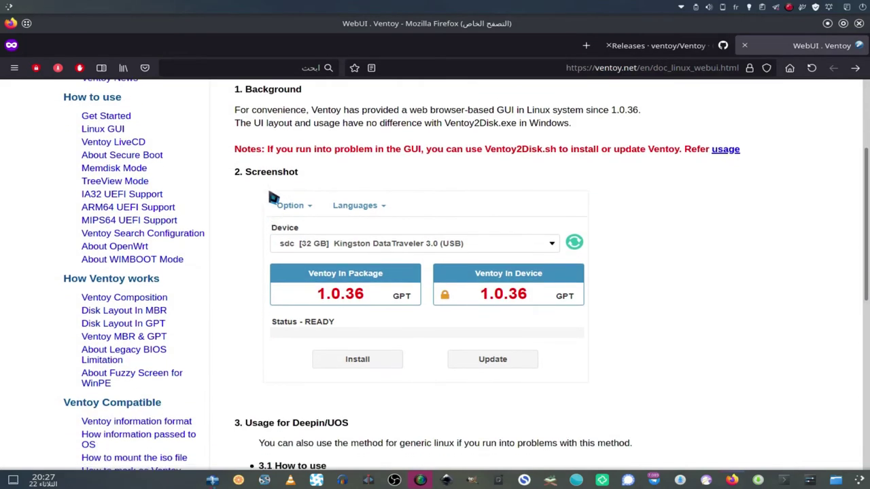
{"action": "scroll", "coordinate": [605, 323], "scroll_direction": "down", "scroll_amount": 3}
{"action": "scroll", "coordinate": [603, 326], "scroll_direction": "down", "scroll_amount": 2}
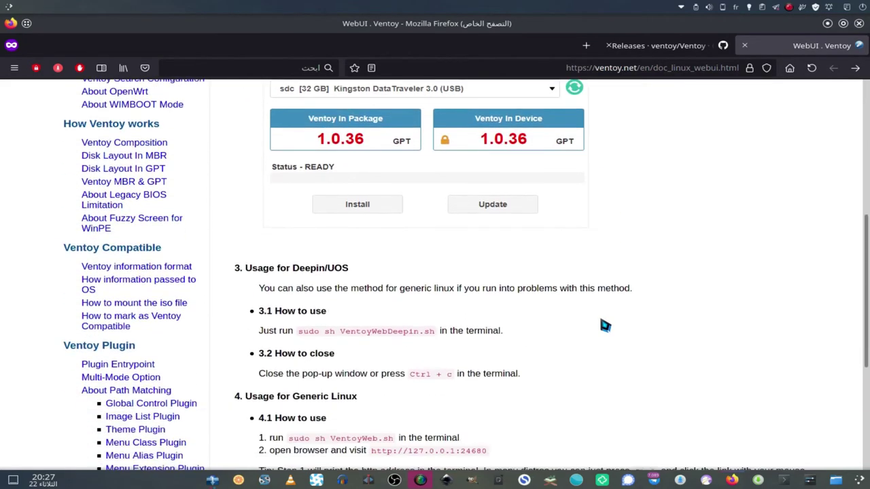
{"action": "scroll", "coordinate": [604, 324], "scroll_direction": "down", "scroll_amount": 5}
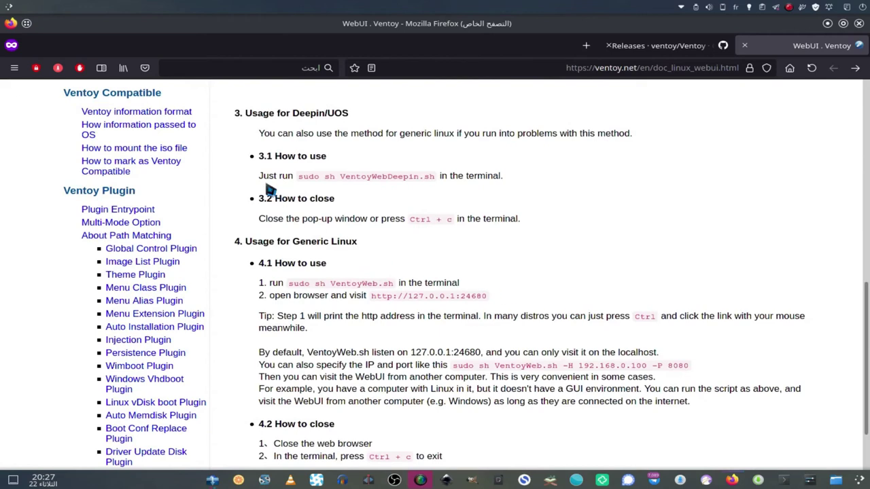
{"action": "scroll", "coordinate": [291, 189], "scroll_direction": "down", "scroll_amount": 3}
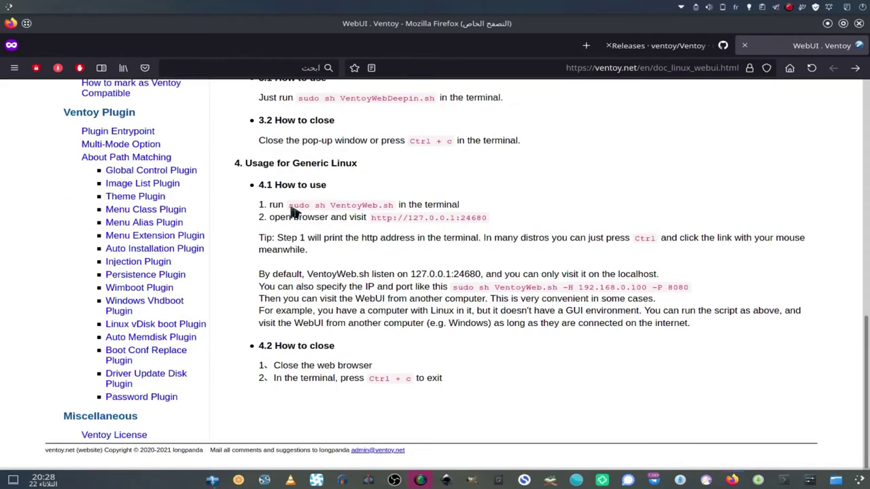
{"action": "left_click_drag", "start_coordinate": [288, 207], "coordinate": [392, 214]}
{"action": "key", "text": "ctrl+c"}
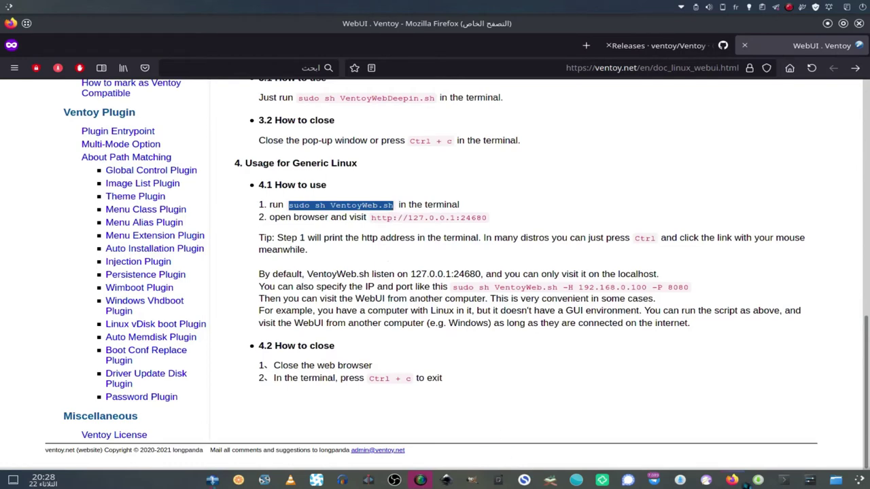
{"action": "left_click", "coordinate": [835, 480]}
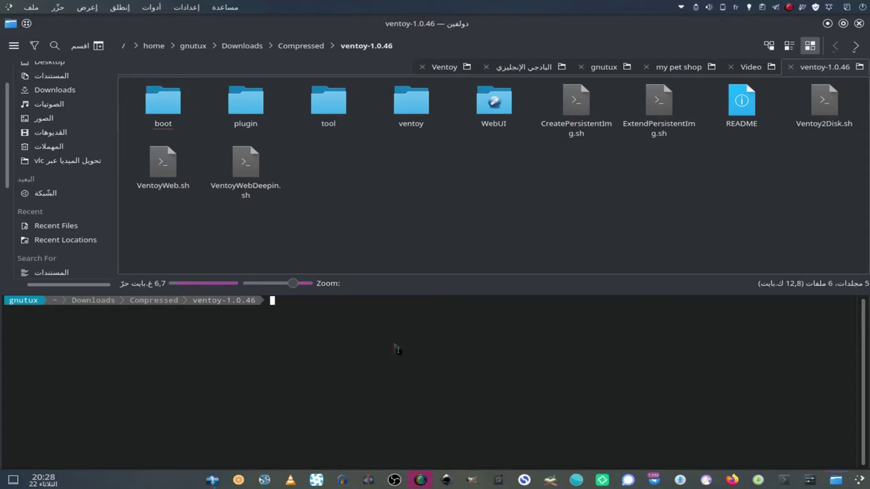
Paste and run sudo sh VentoyWeb.sh in the terminal, entering the sudo password.
{"action": "key", "text": "ctrl+shift+v"}
{"action": "key", "text": "Return"}
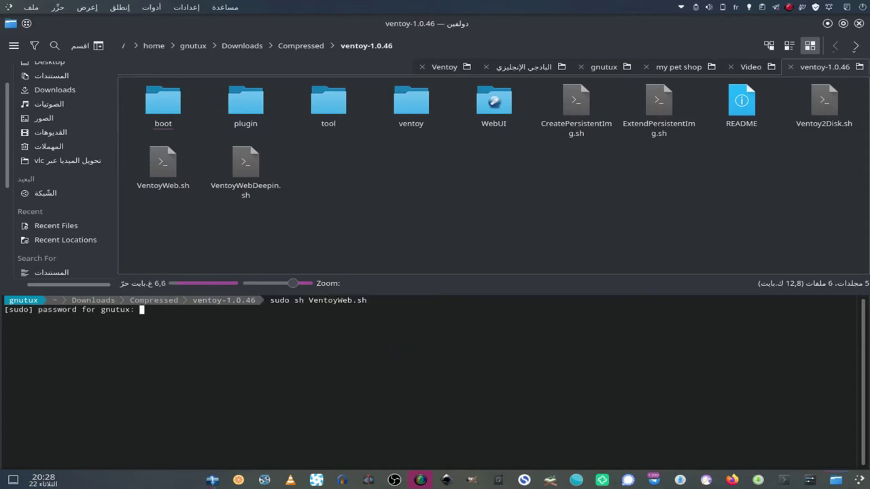
{"action": "type", "text": "***"}
{"action": "key", "text": "Return"}
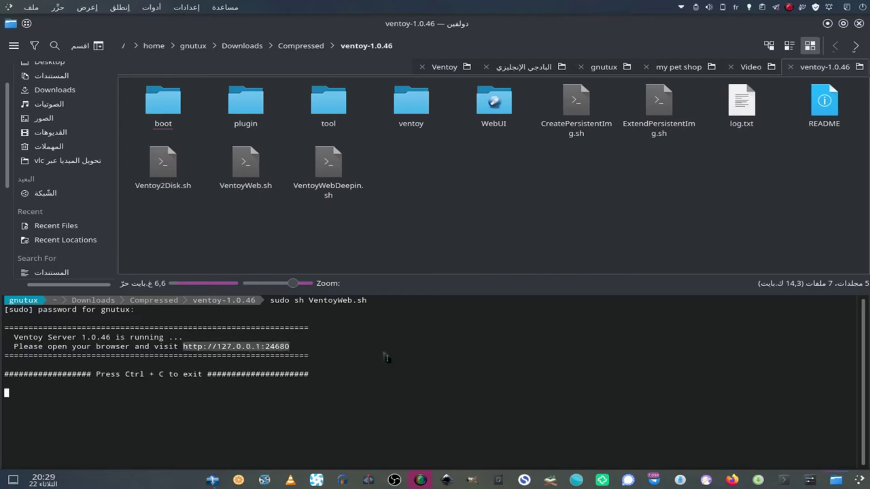
{"action": "right_click", "coordinate": [255, 349]}
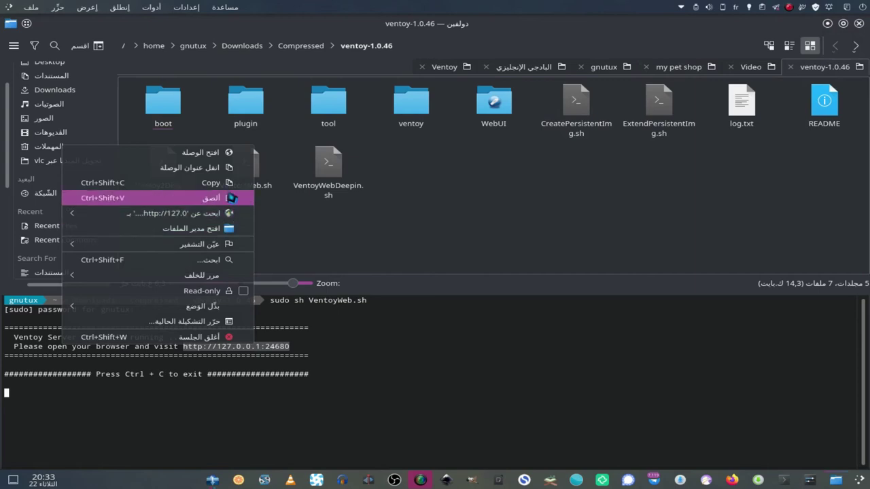
{"action": "left_click", "coordinate": [219, 170]}
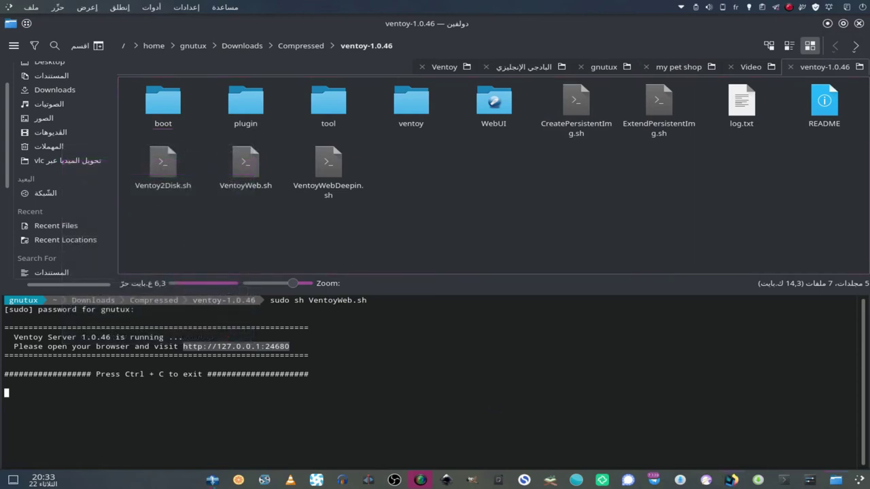
{"action": "left_click", "coordinate": [731, 480]}
{"action": "right_click", "coordinate": [570, 74]}
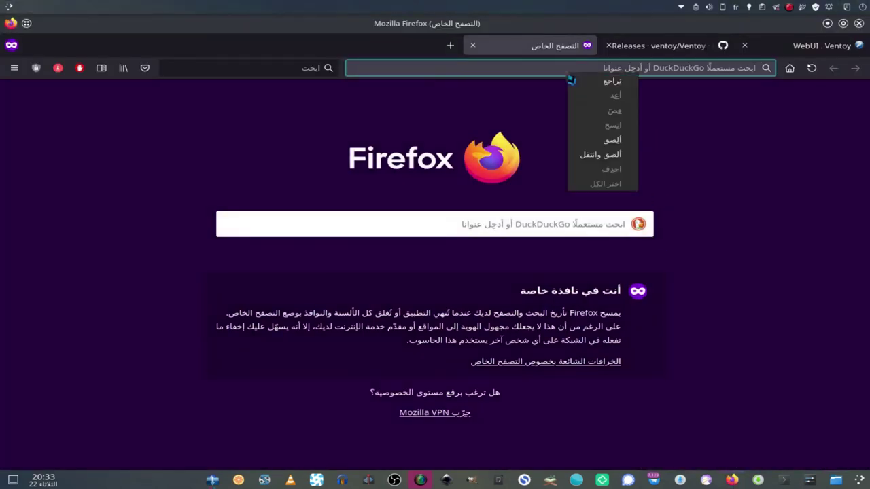
{"action": "left_click", "coordinate": [593, 139]}
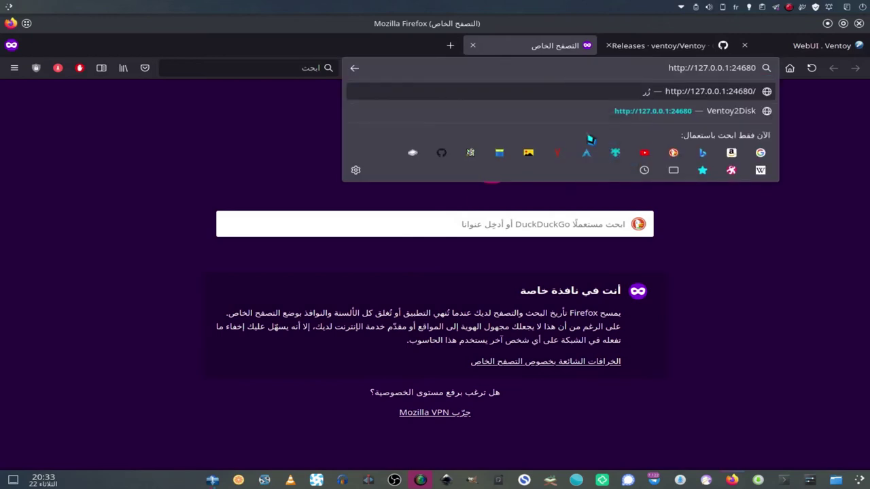
{"action": "key", "text": "Return"}
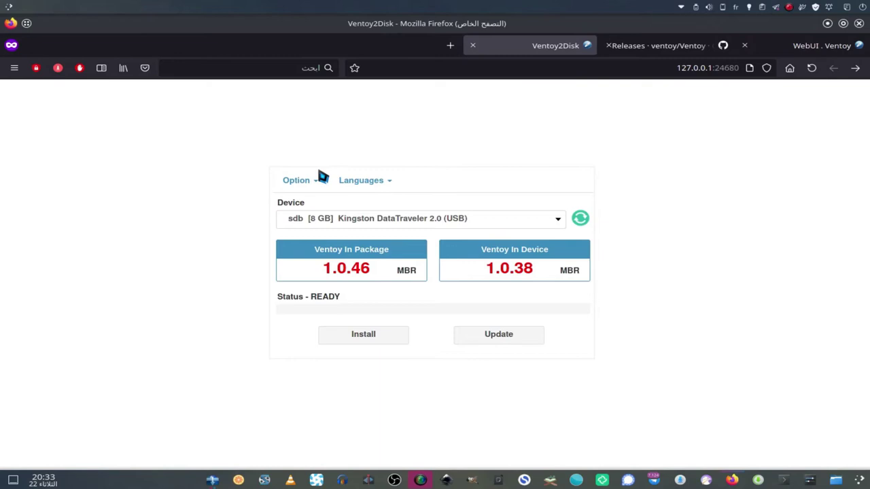
{"action": "left_click", "coordinate": [313, 183]}
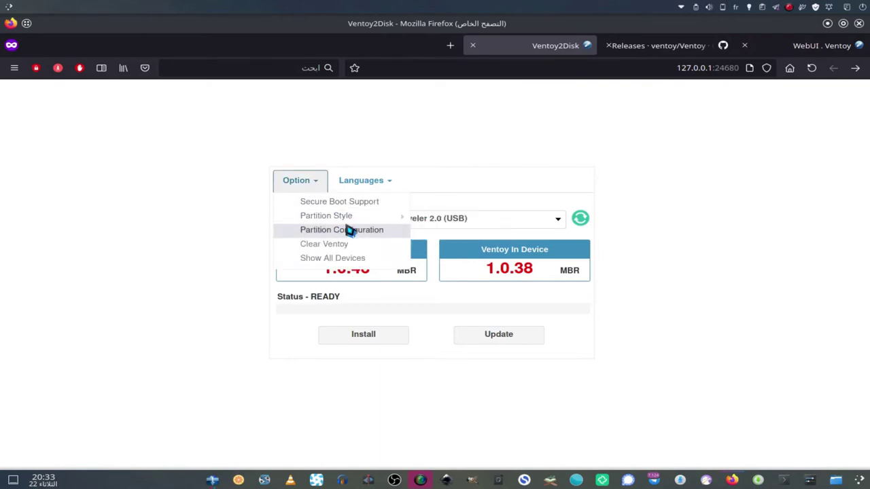
{"action": "mouse_move", "coordinate": [352, 221]}
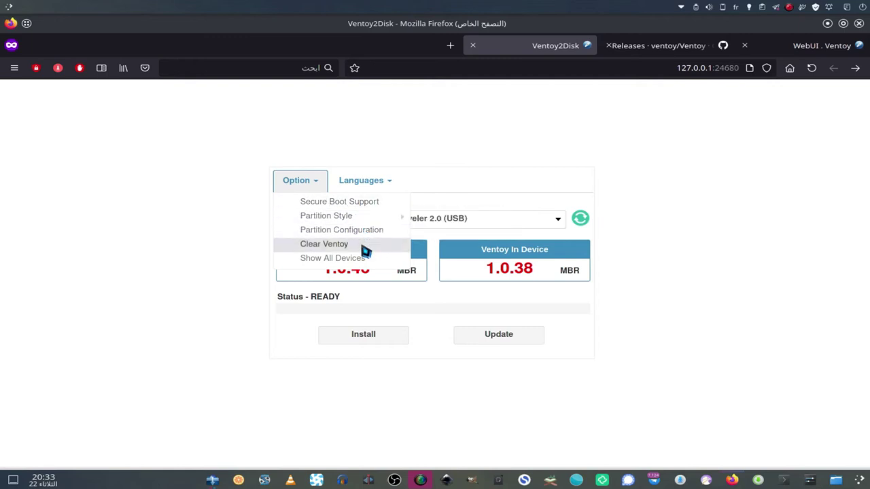
{"action": "left_click", "coordinate": [438, 153]}
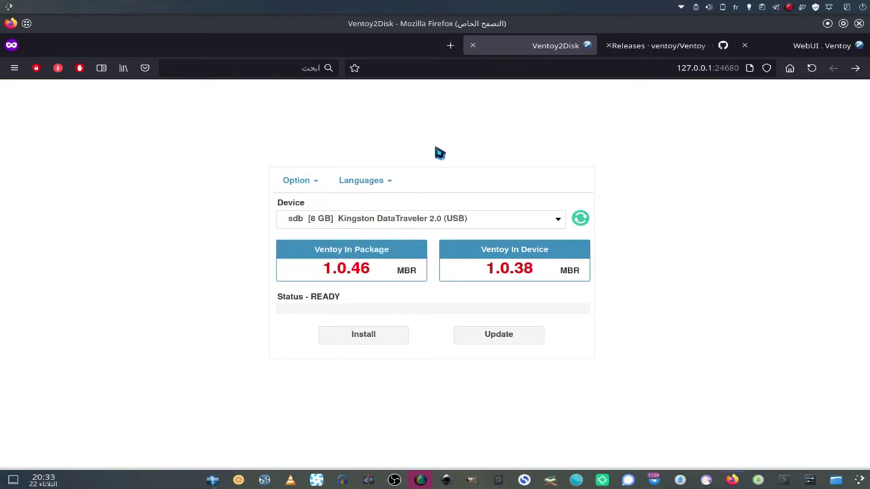
{"action": "left_click", "coordinate": [388, 182]}
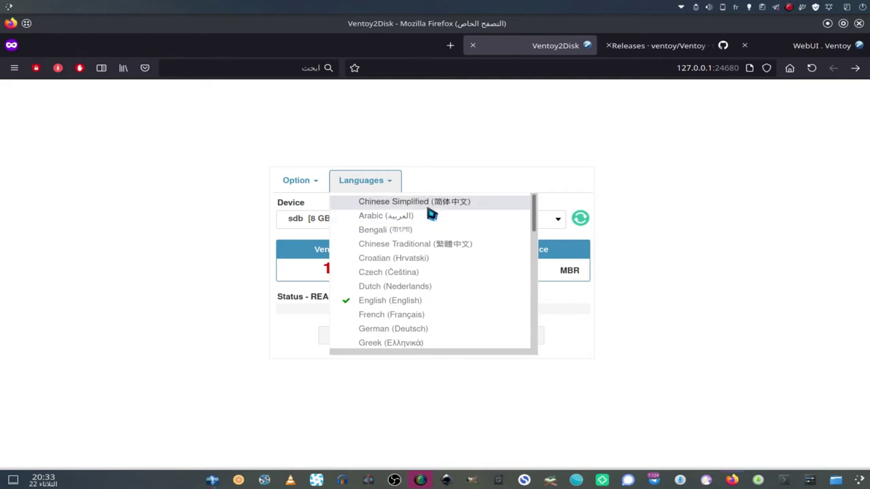
{"action": "left_click", "coordinate": [454, 158]}
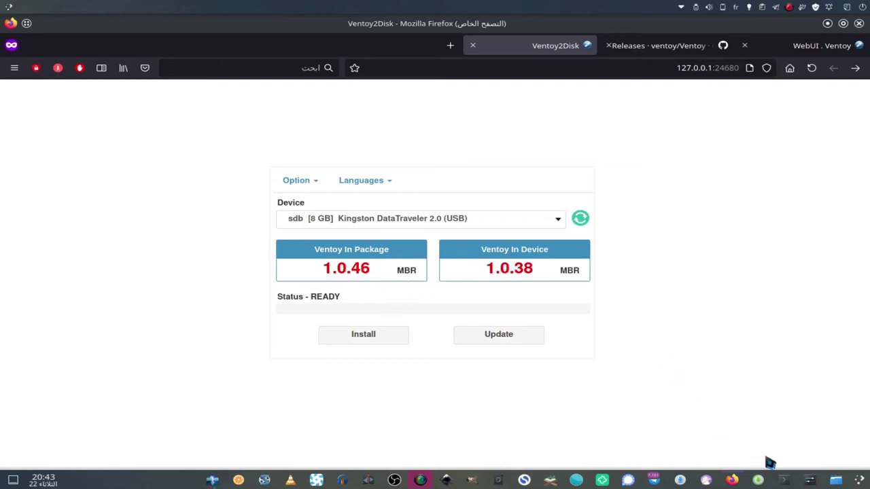
View the Ventoy USB drive's files in Dolphin with the terminal panel hidden (F4).
{"action": "left_click", "coordinate": [835, 481]}
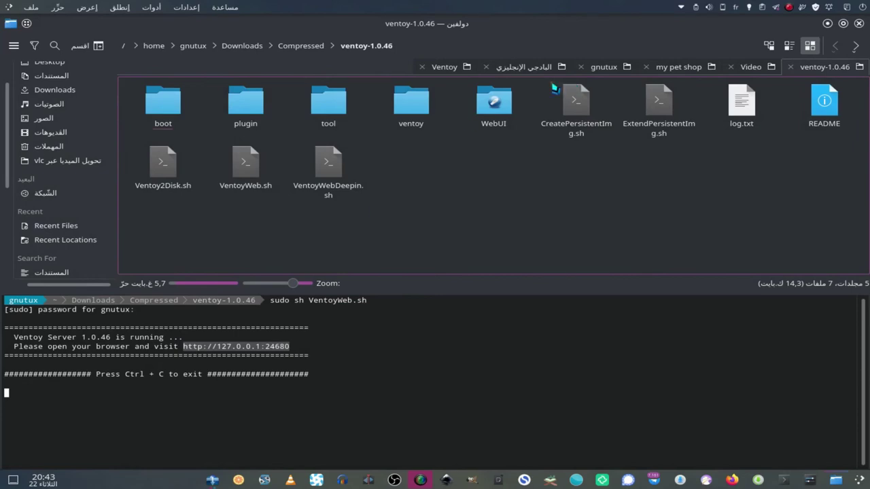
{"action": "left_click", "coordinate": [448, 69]}
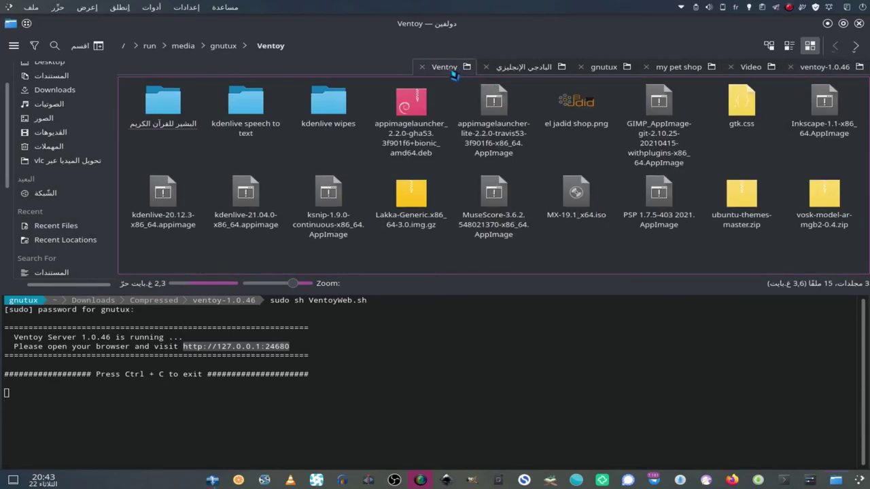
{"action": "key", "text": "F4"}
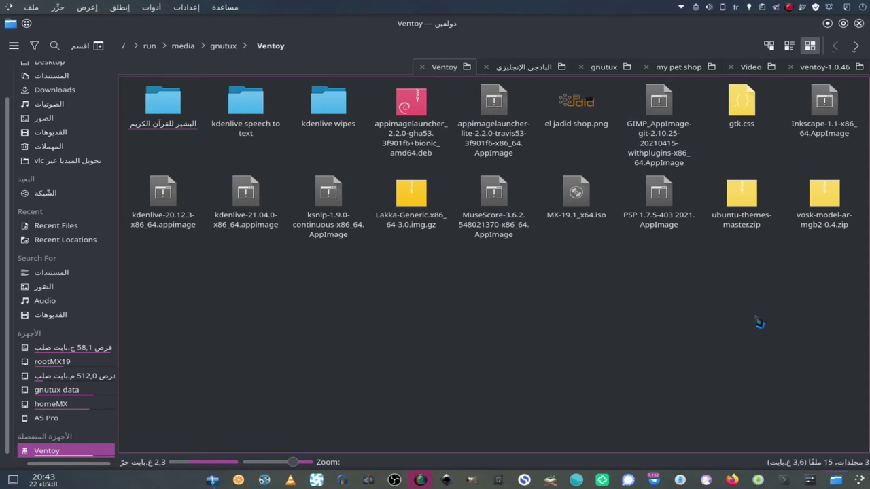
{"action": "left_click", "coordinate": [836, 481]}
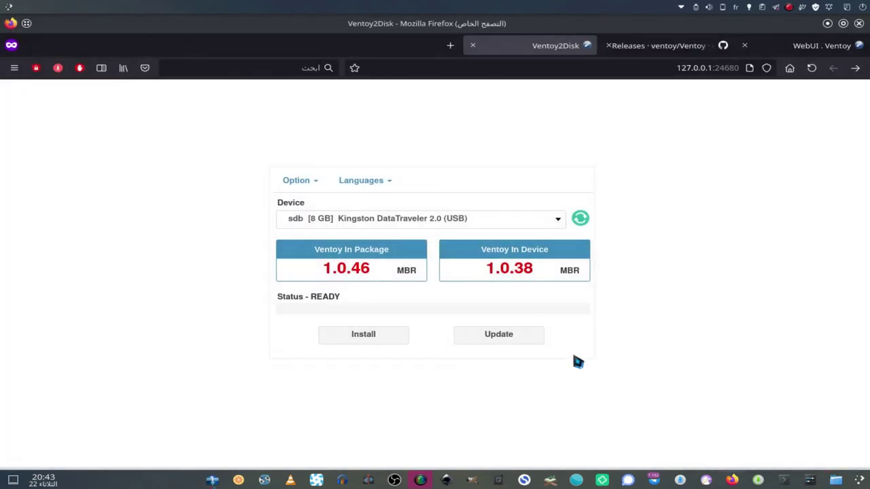
Run Update and confirm upgrading the Kingston drive from 1.0.38 to 1.0.46.
{"action": "left_click", "coordinate": [521, 342]}
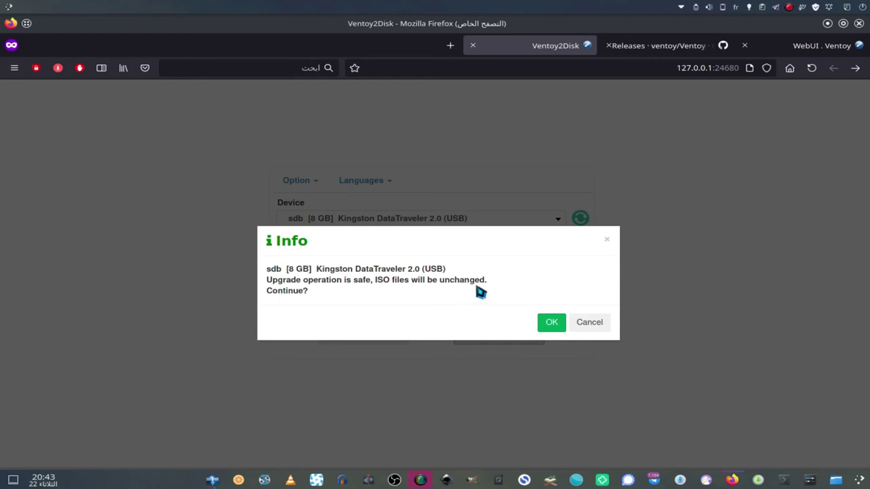
{"action": "left_click", "coordinate": [554, 326]}
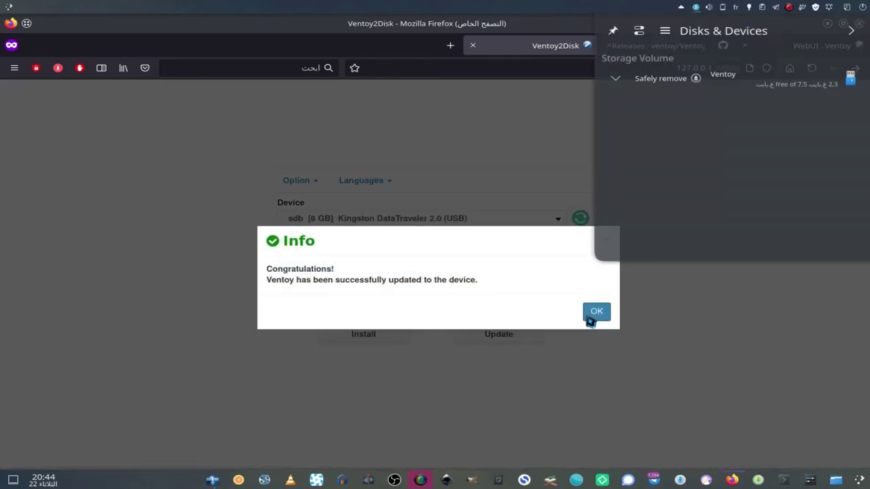
Dismiss the success message, safely remove the drive, then remount Ventoy in Dolphin to list its files.
{"action": "left_click", "coordinate": [591, 317]}
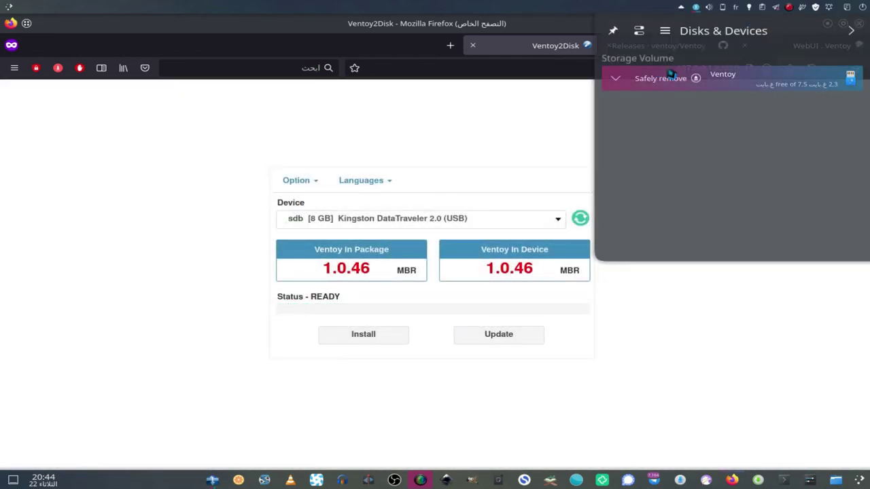
{"action": "left_click", "coordinate": [670, 76]}
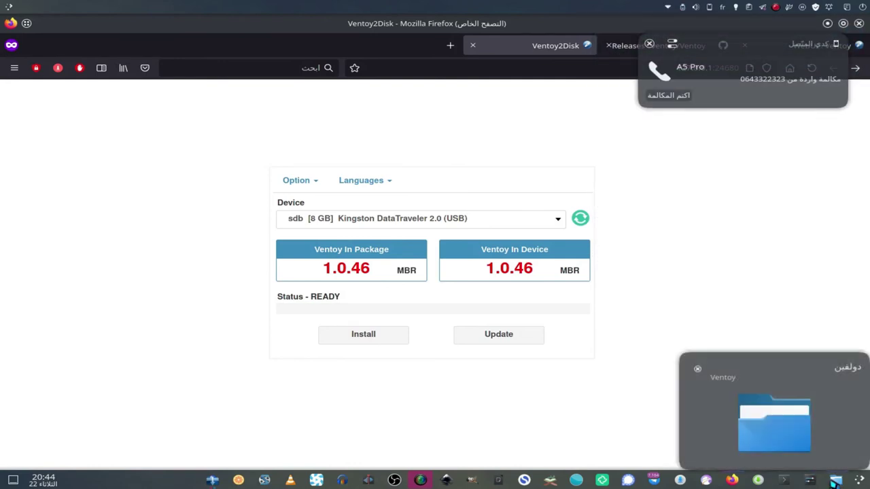
{"action": "left_click", "coordinate": [836, 480]}
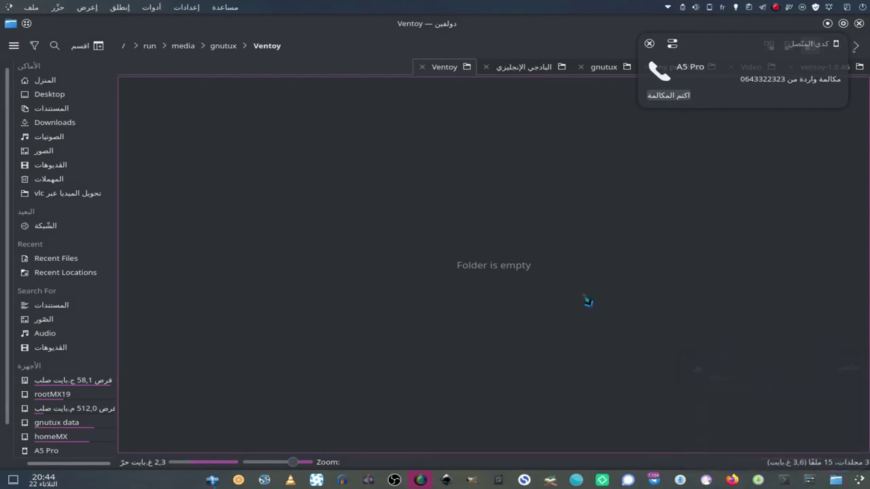
{"action": "scroll", "coordinate": [53, 383], "scroll_direction": "down", "scroll_amount": 2}
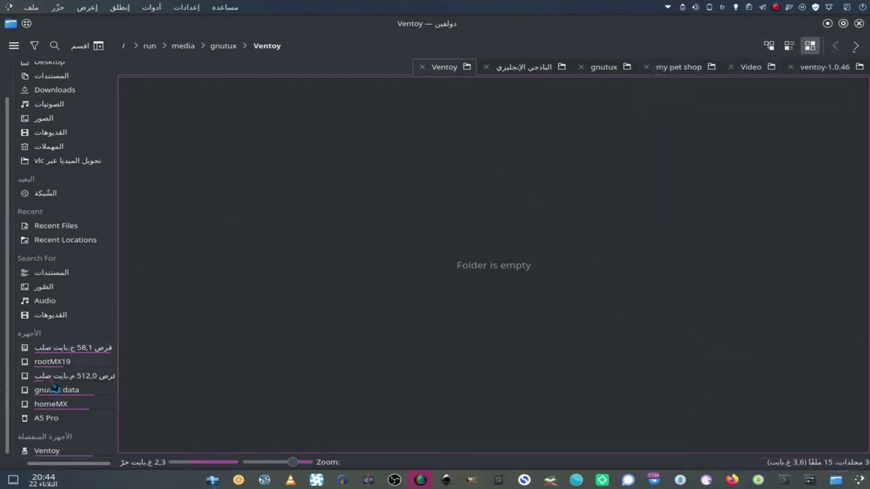
{"action": "left_click", "coordinate": [58, 450]}
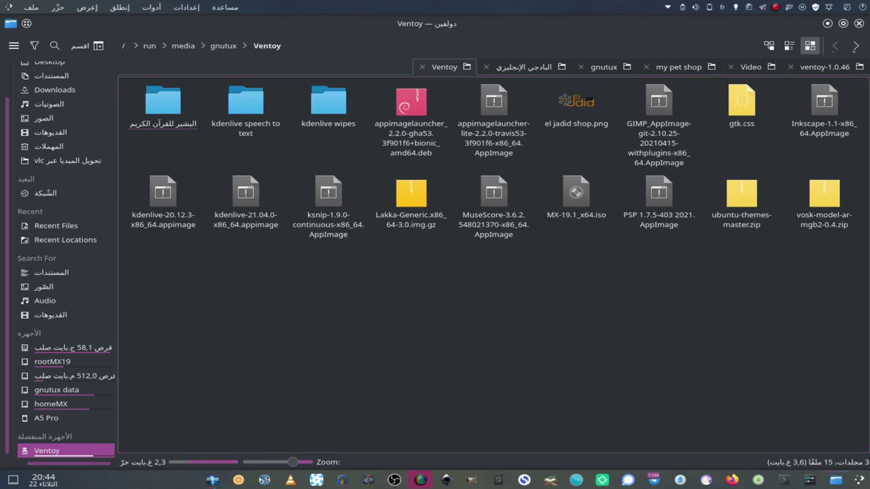
{"action": "right_click", "coordinate": [776, 8]}
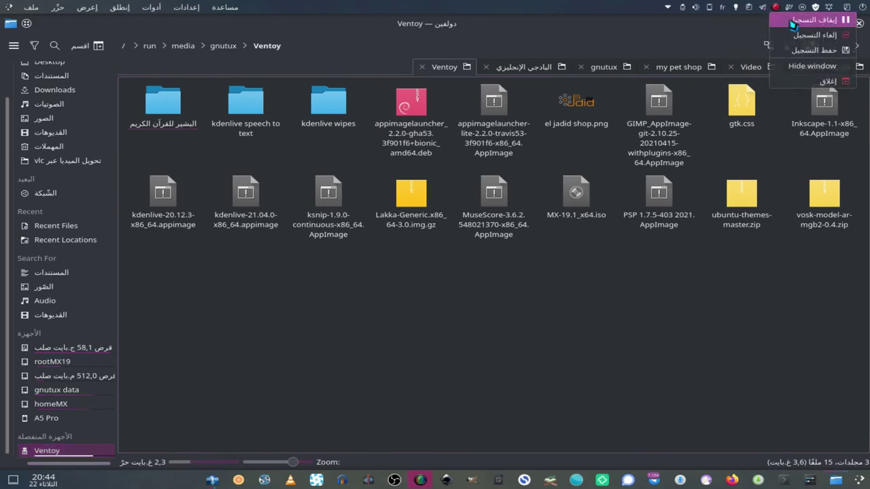
{"action": "left_click", "coordinate": [812, 20]}
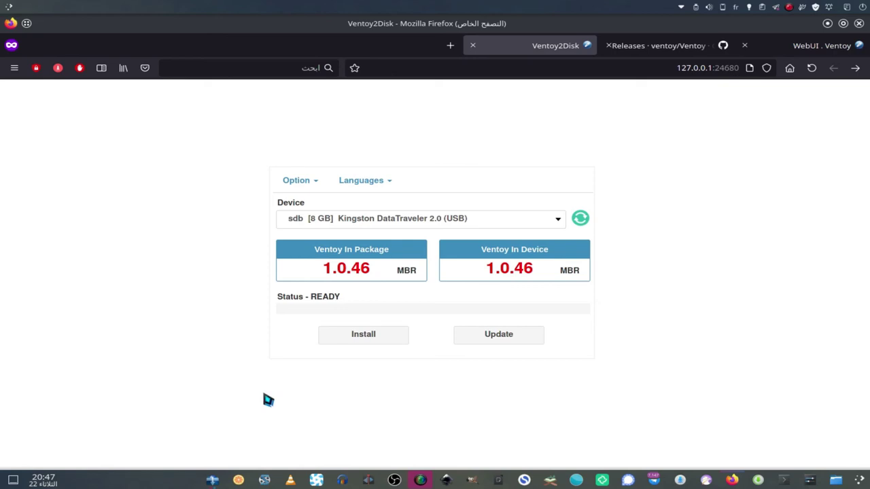
Stop the Ventoy web server from the ventoy-1.0.46 folder's terminal, then reload the Ventoy2Disk page in Firefox.
{"action": "left_click", "coordinate": [836, 480]}
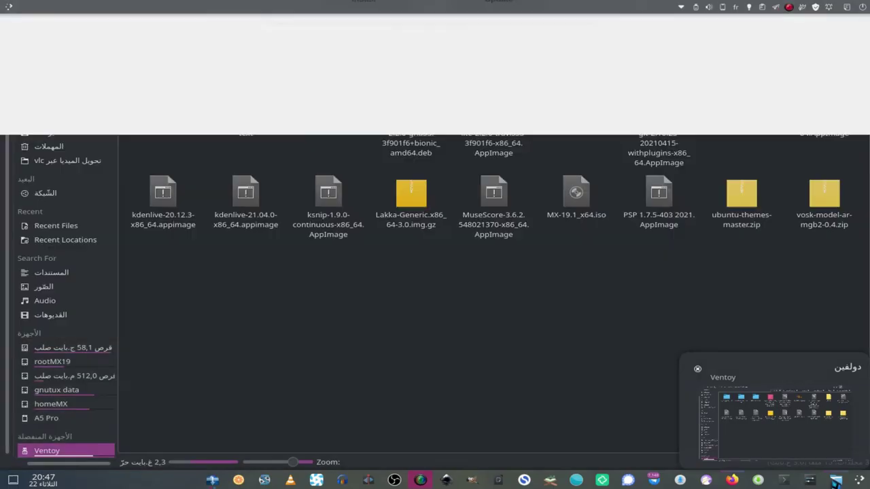
{"action": "left_click", "coordinate": [823, 67]}
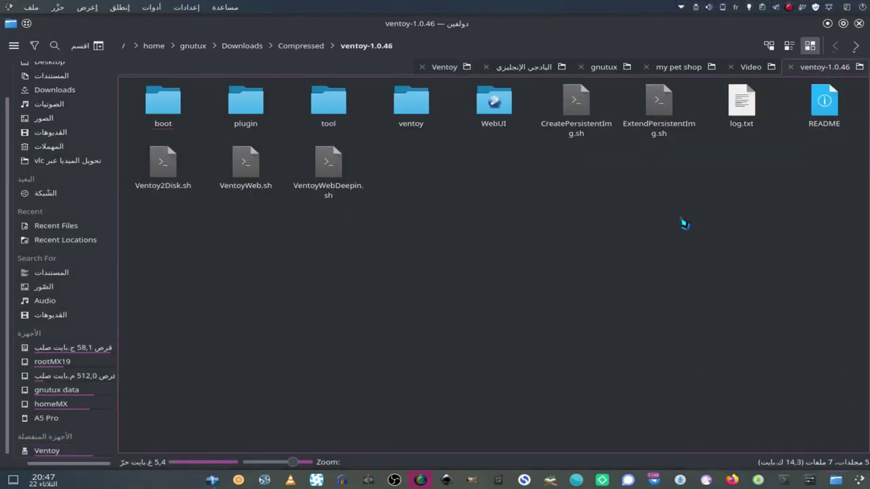
{"action": "key", "text": "F4"}
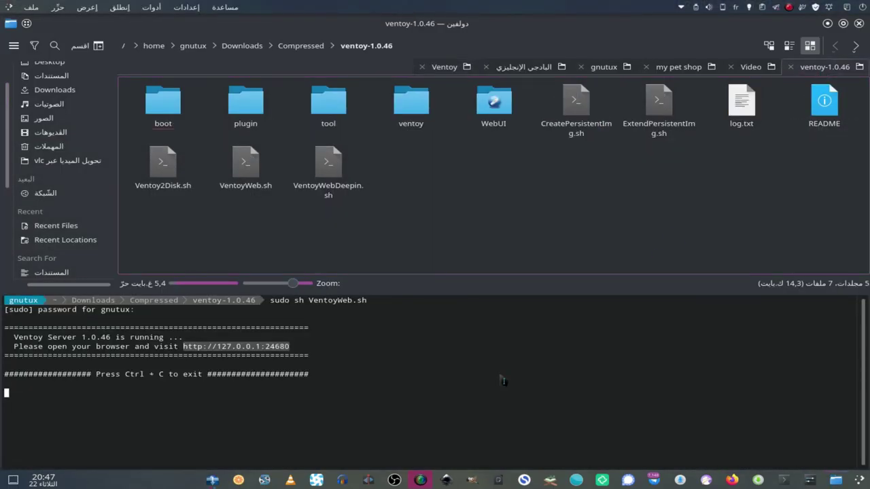
{"action": "key", "text": "ctrl+c"}
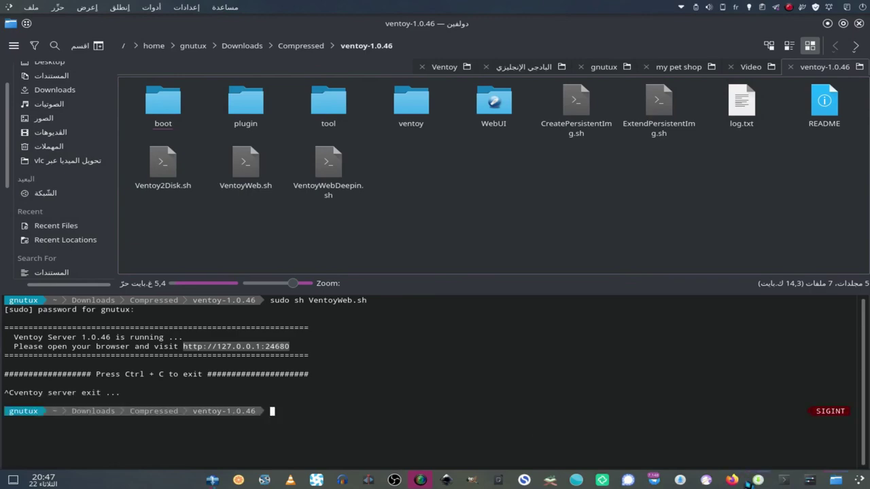
{"action": "left_click", "coordinate": [731, 481]}
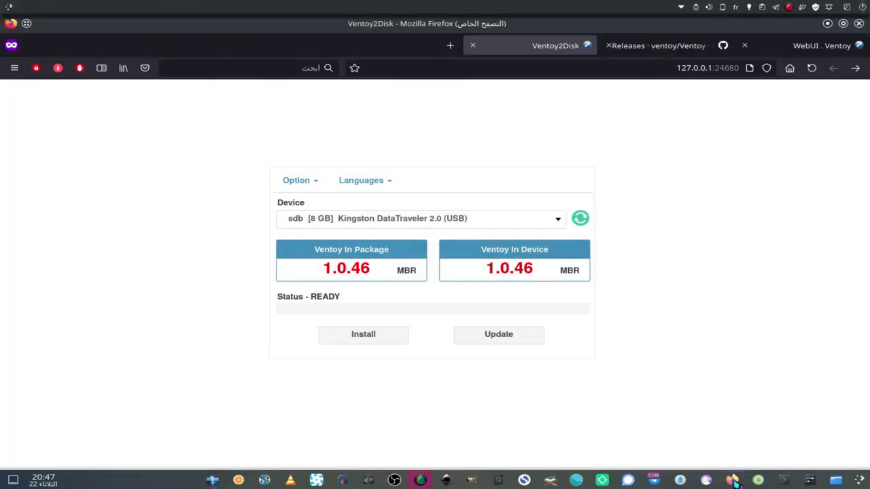
{"action": "left_click", "coordinate": [811, 68]}
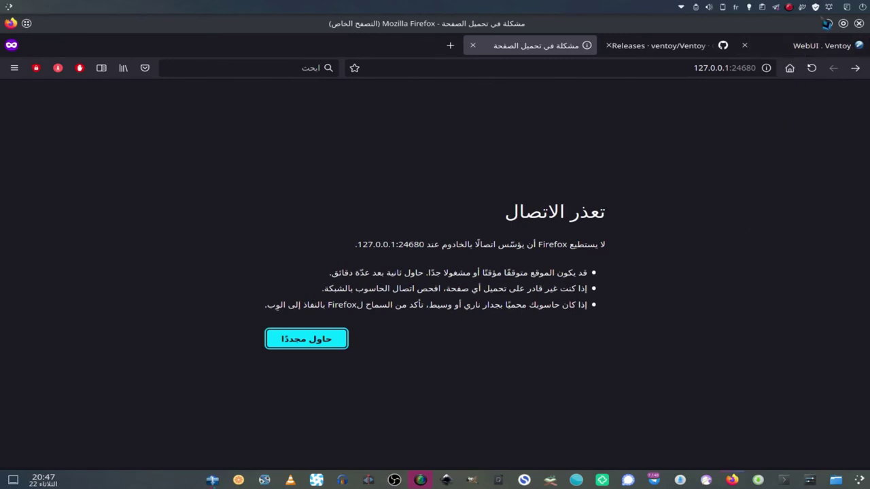
{"action": "left_click", "coordinate": [827, 23]}
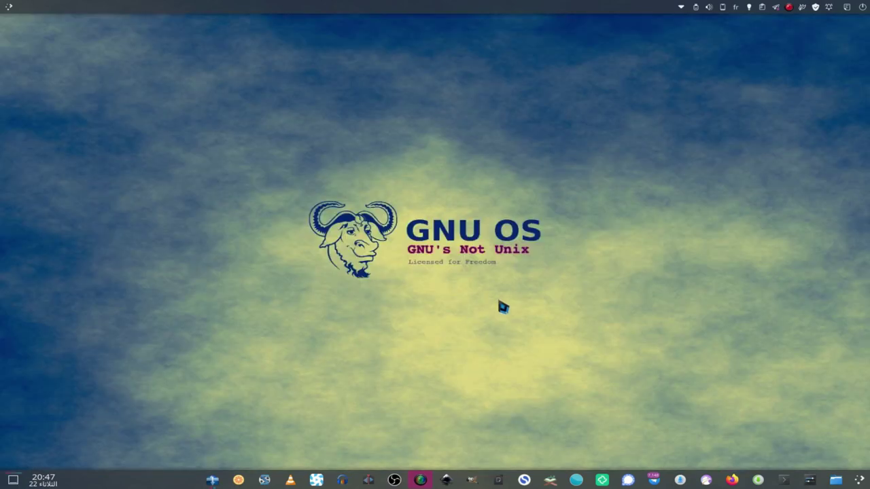